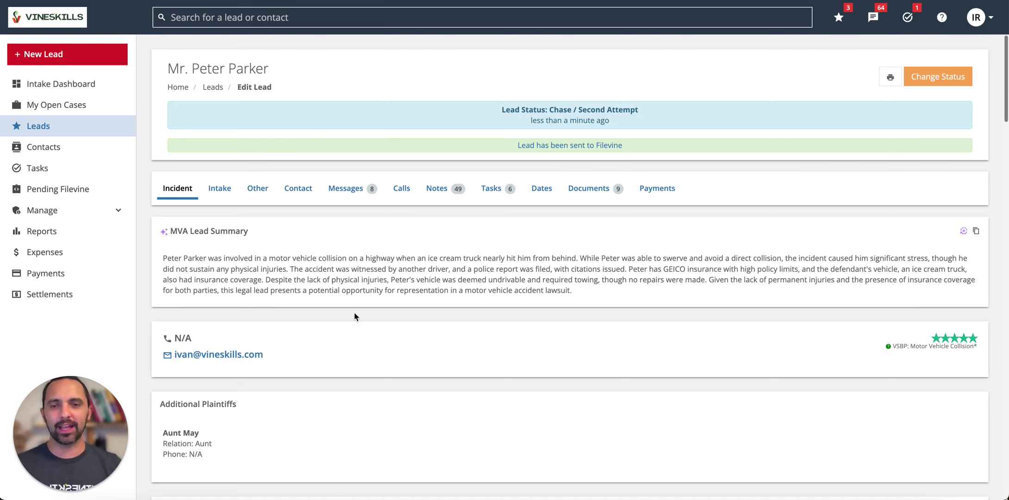
# Step: Try to change the lead's status to Signed Up and save it
pyautogui.scroll(-5, 352, 320)
pyautogui.scroll(5, 349, 329)
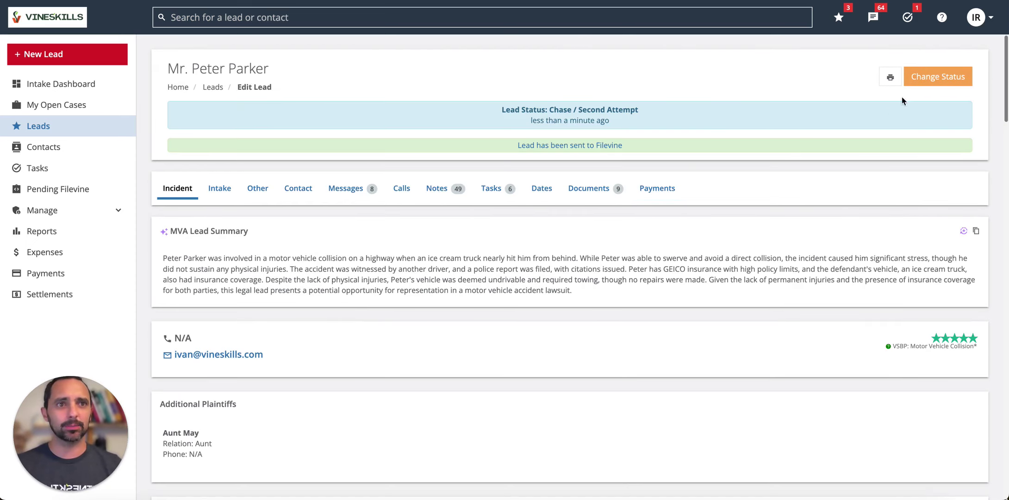
pyautogui.click(938, 78)
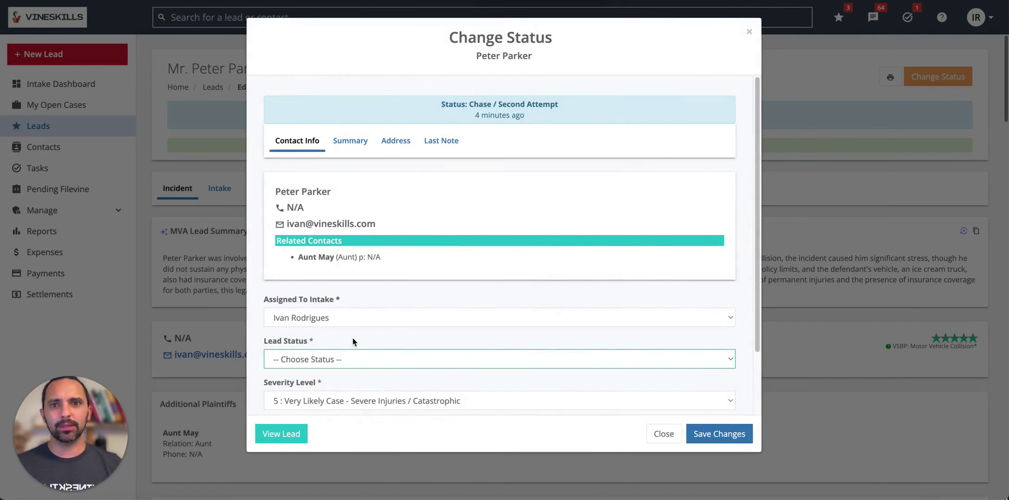
pyautogui.scroll(-1, 353, 342)
pyautogui.click(349, 325)
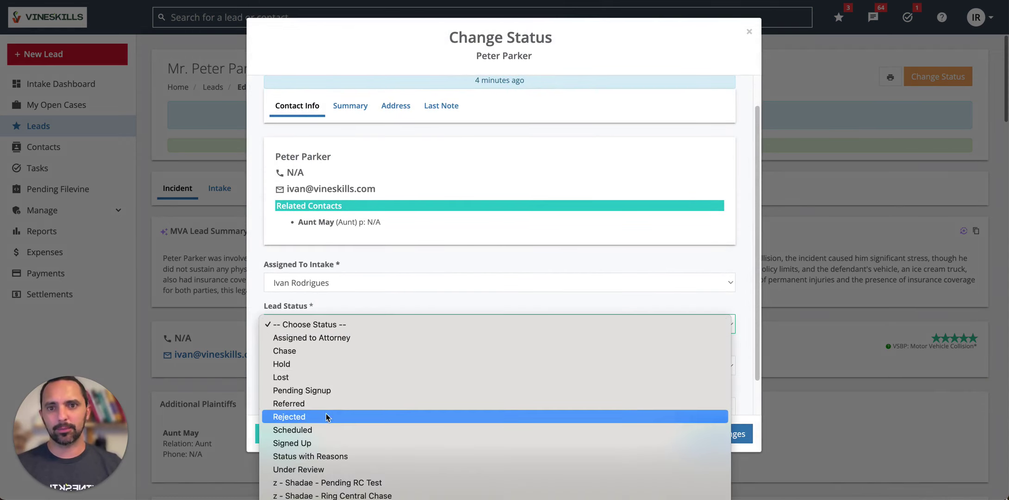
pyautogui.click(327, 443)
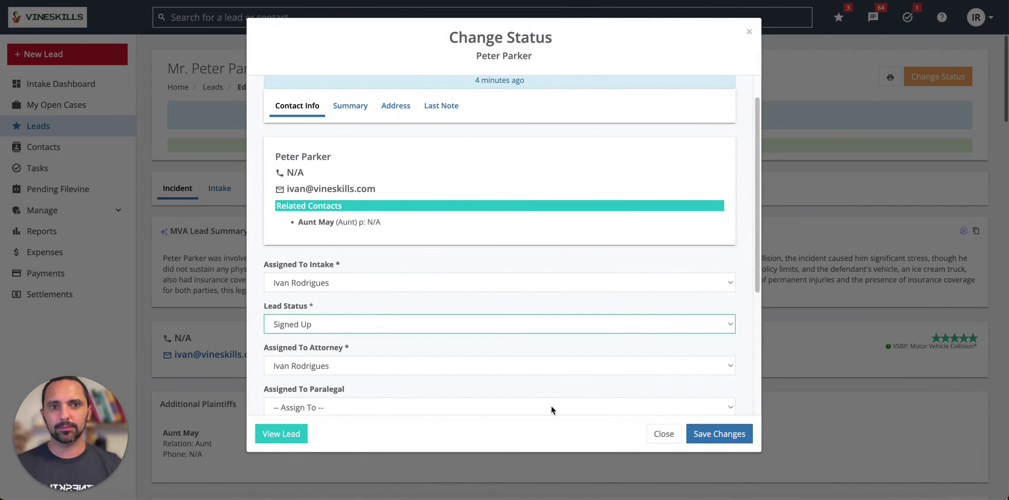
pyautogui.click(716, 433)
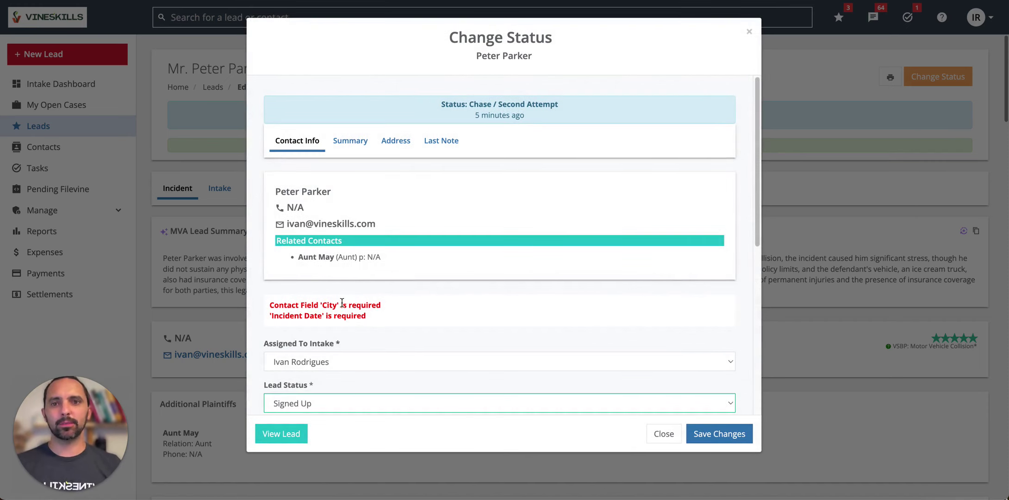
# Step: Retry saving the Signed Up status, checking the required-field messages, and close the status dialog
pyautogui.moveTo(270, 306); pyautogui.dragTo(368, 315)
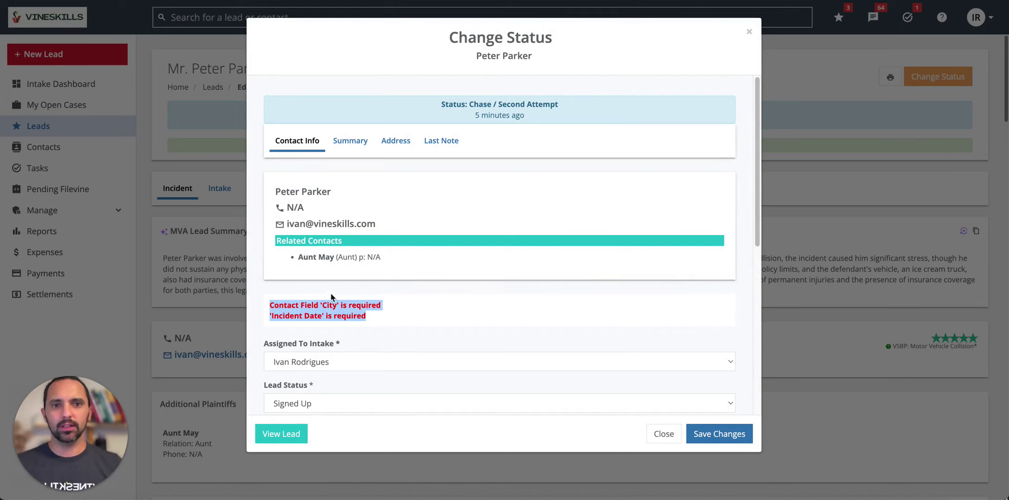
pyautogui.click(712, 428)
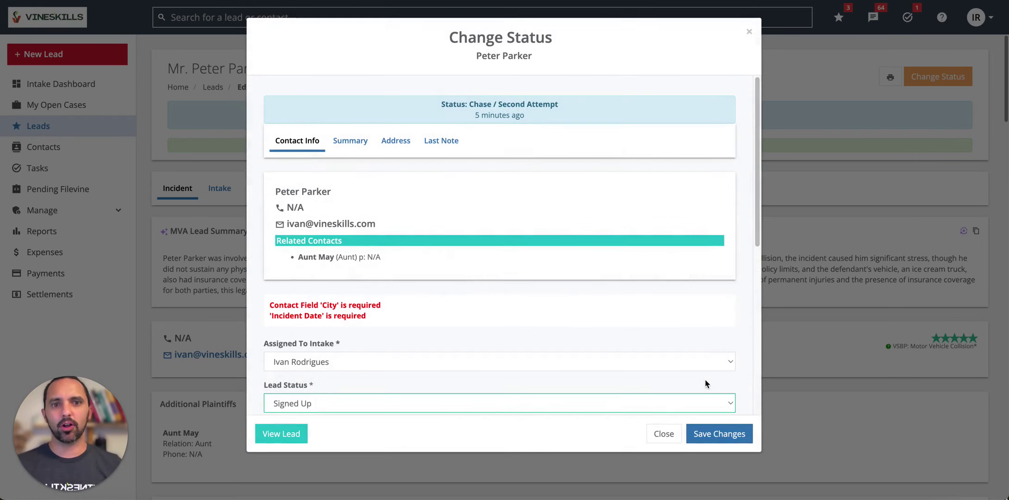
pyautogui.click(666, 433)
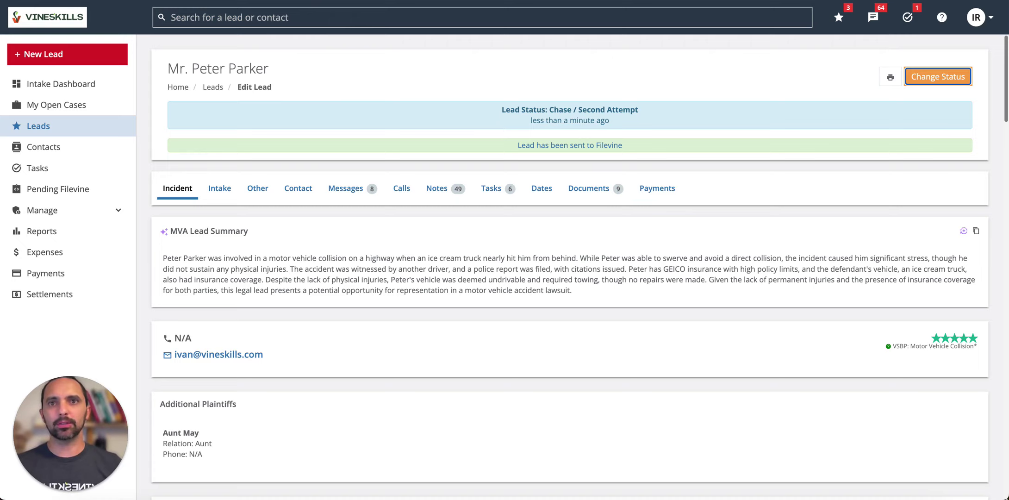
pyautogui.press('super+t')
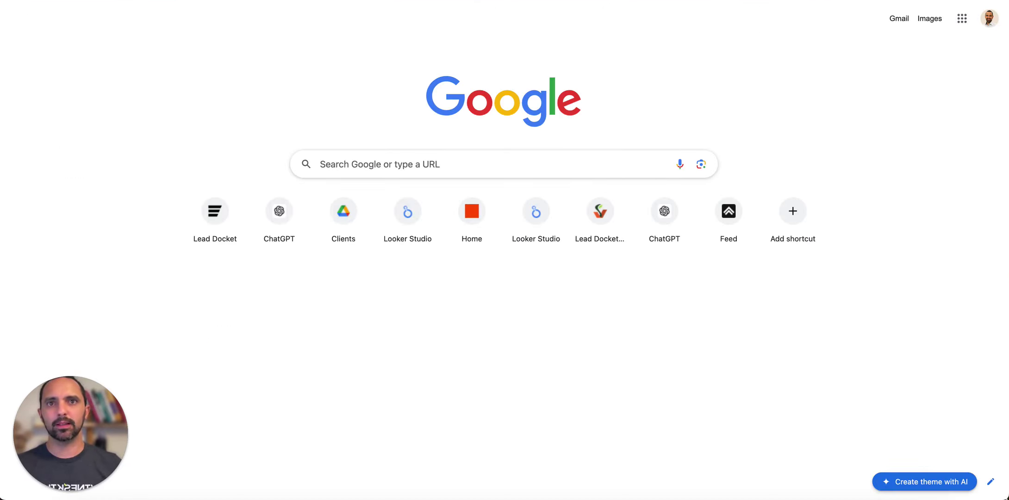
pyautogui.press('super+w')
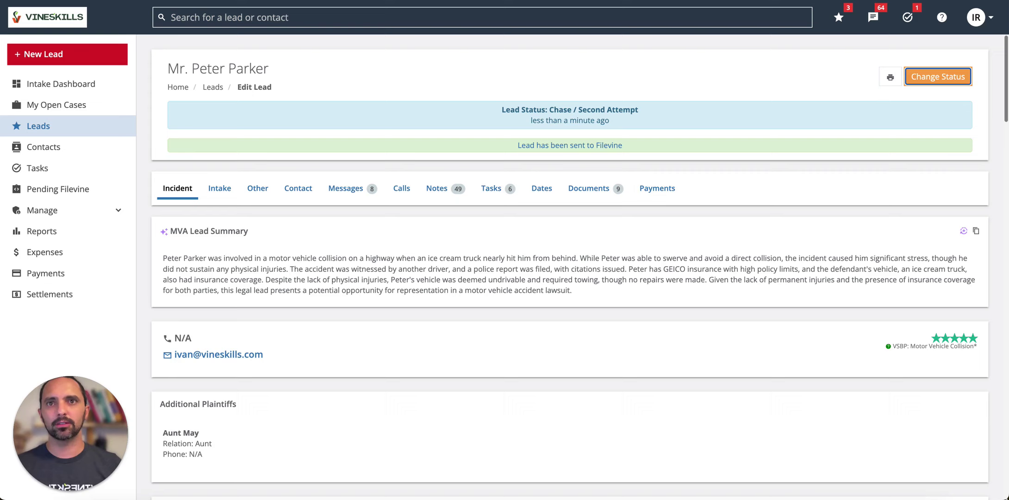
# Step: Open a new lead form and review its City field, Marketing Information and Case Details sections
pyautogui.click(91, 65)
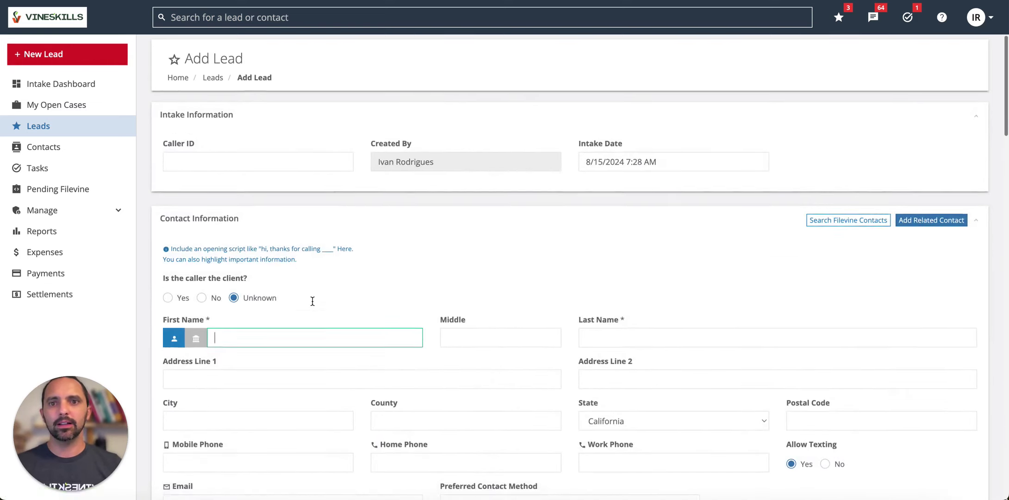
pyautogui.scroll(-5, 312, 302)
pyautogui.scroll(1, 257, 208)
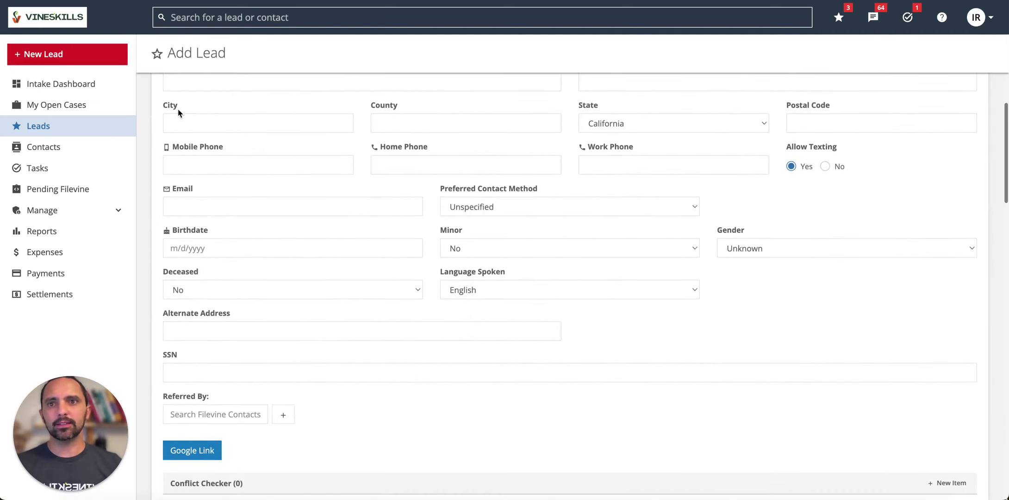
pyautogui.moveTo(180, 106); pyautogui.dragTo(167, 109)
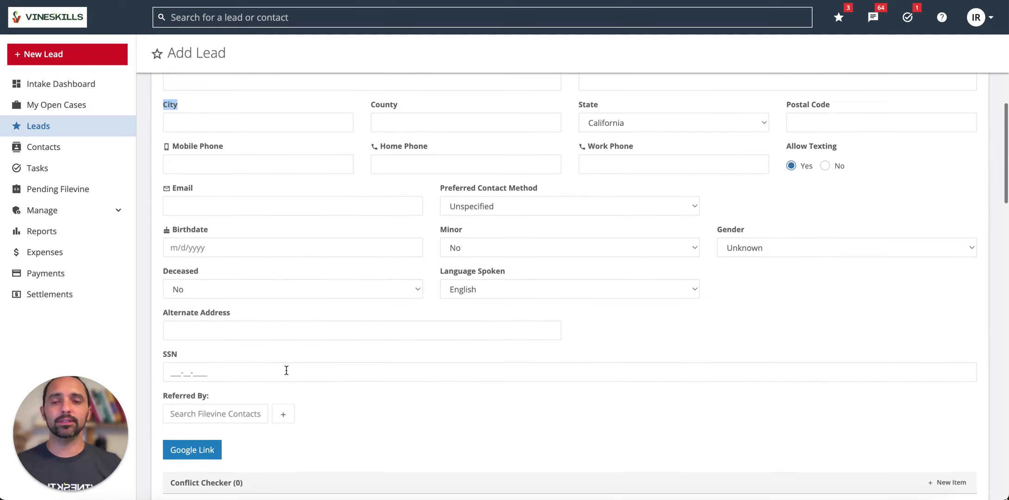
pyautogui.scroll(-2, 284, 366)
pyautogui.scroll(-8, 286, 347)
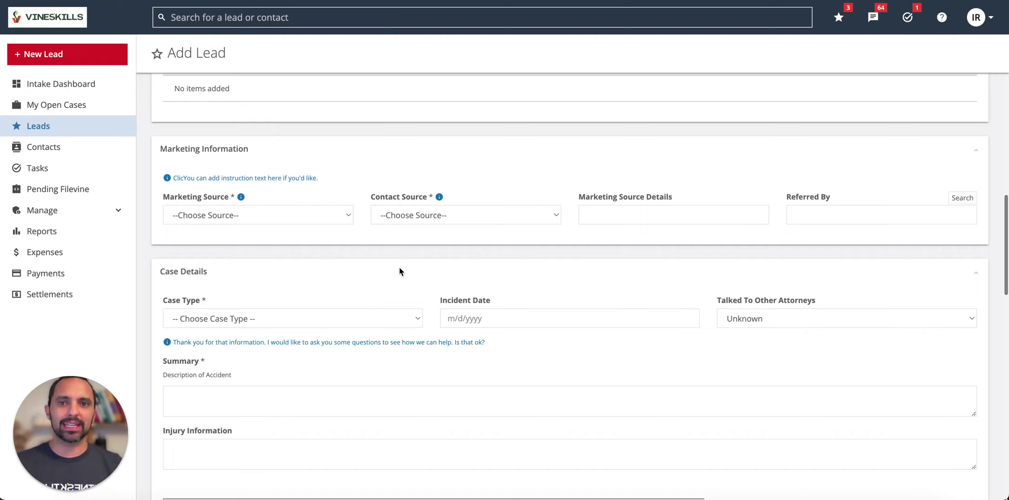
pyautogui.scroll(15, 265, 181)
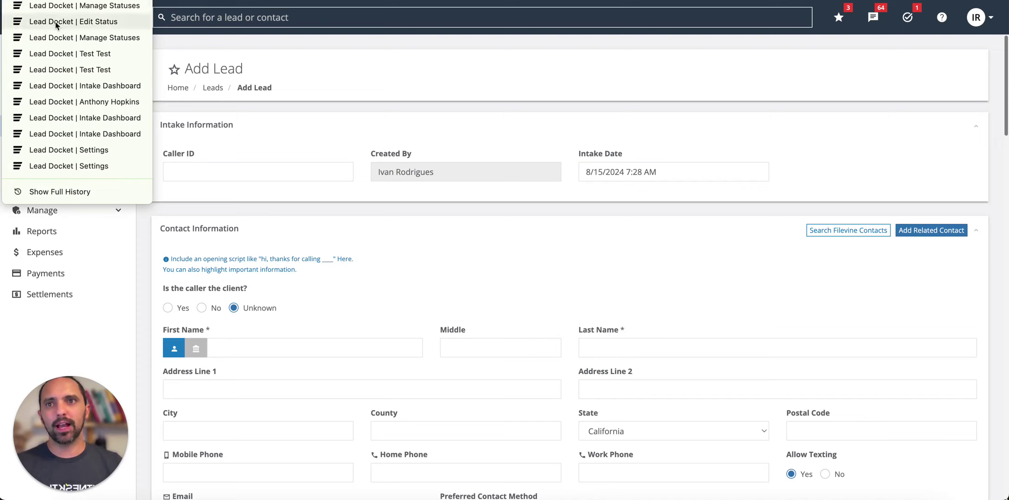
# Step: Leave the unsaved new lead form and return to the existing lead's record
pyautogui.click(45, 23)
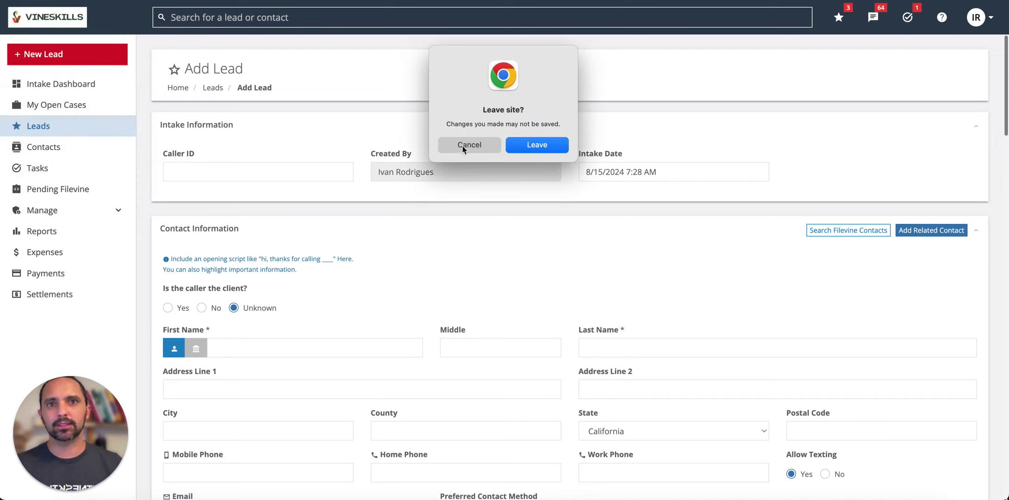
pyautogui.click(463, 146)
pyautogui.press('super+bracketleft')
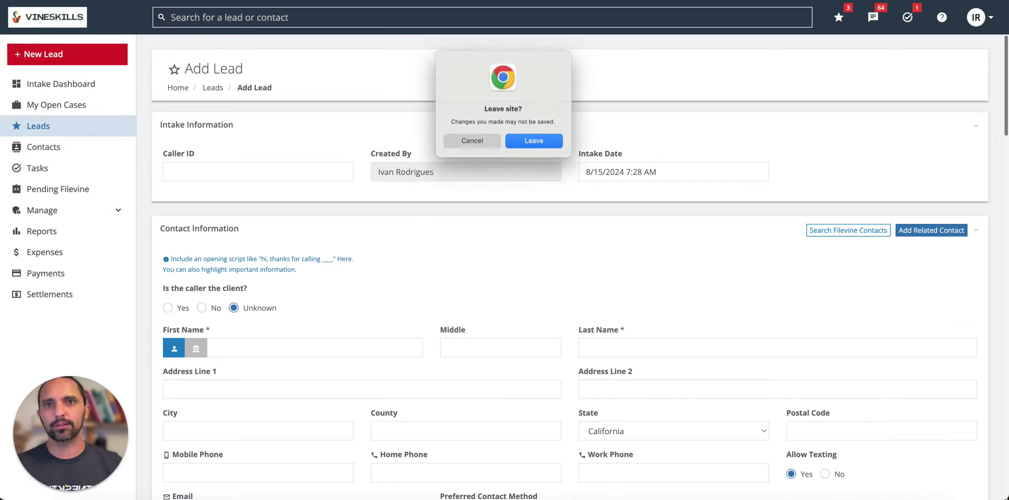
pyautogui.click(535, 153)
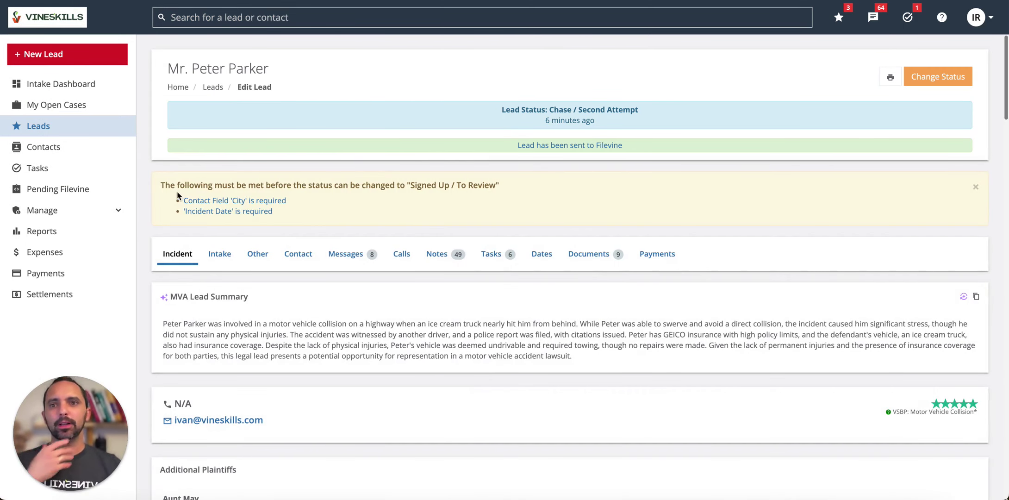
# Step: Review the lead's unmet requirements for the Signed Up / To Review status and find Incident Date in its Case Details
pyautogui.moveTo(160, 185); pyautogui.dragTo(340, 208)
pyautogui.click(341, 223)
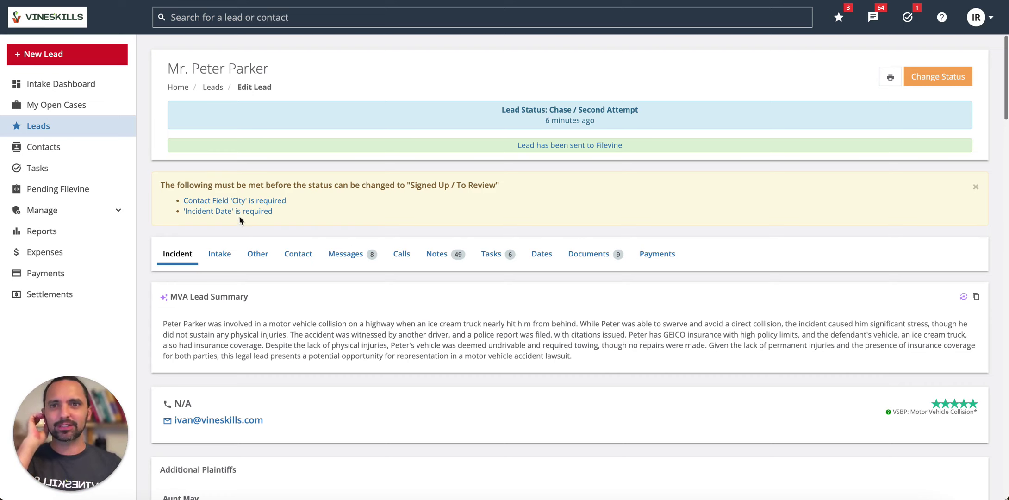
pyautogui.scroll(-3, 327, 370)
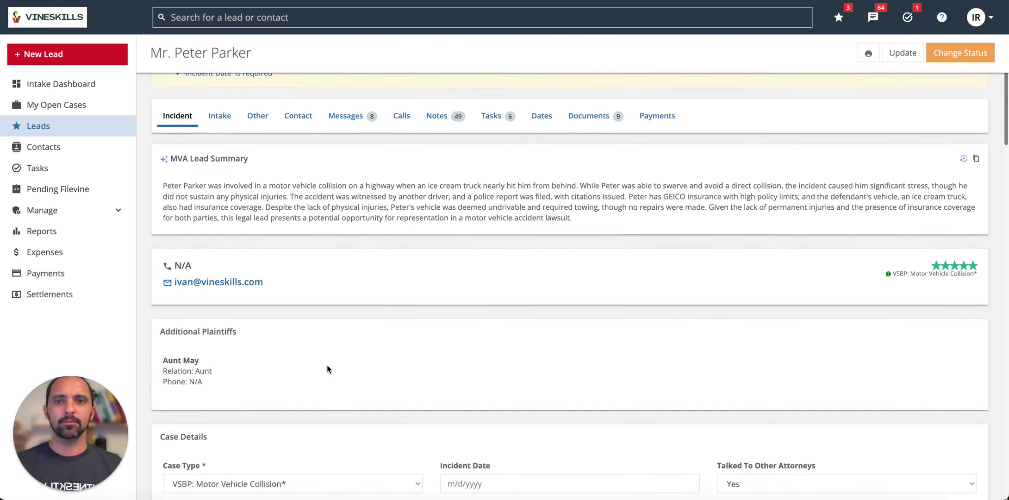
pyautogui.scroll(-4, 327, 369)
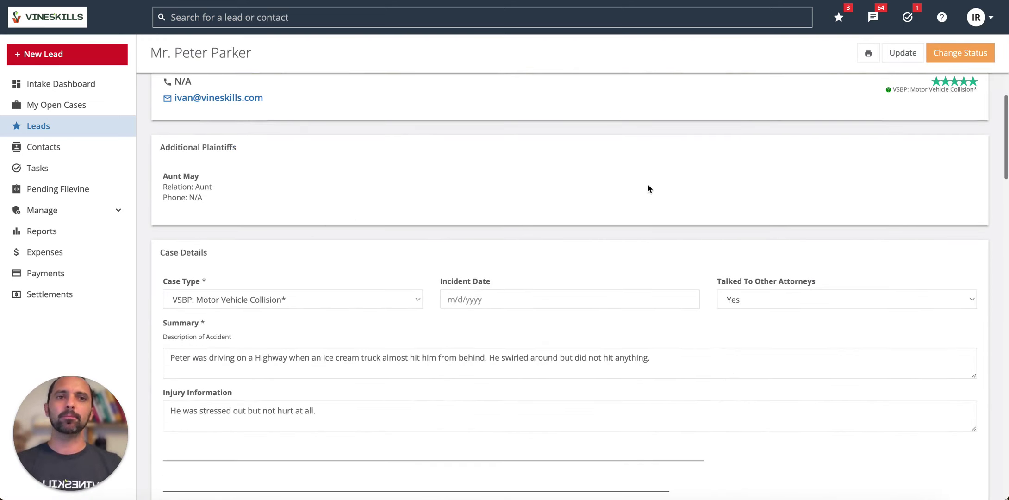
pyautogui.scroll(7, 324, 227)
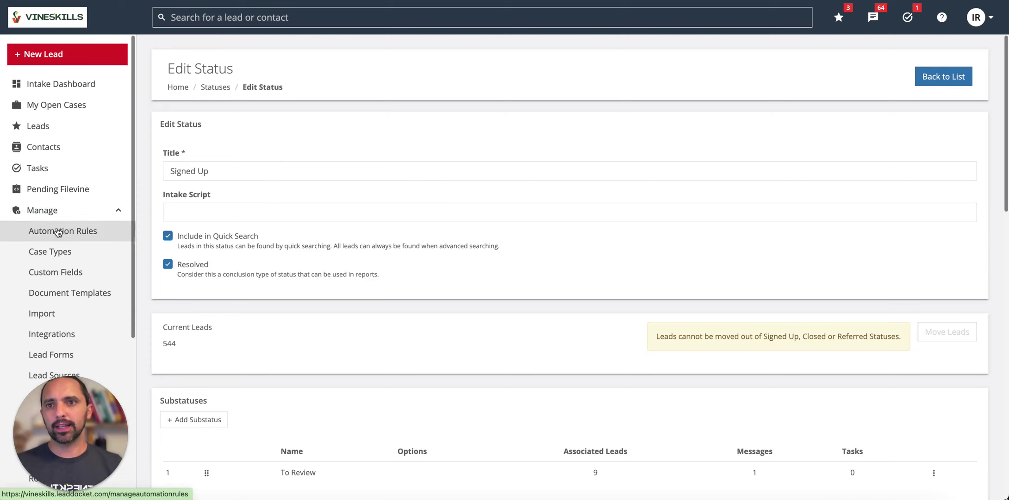
# Step: Open the Signed Up status for editing from the list of managed statuses
pyautogui.scroll(-5, 58, 231)
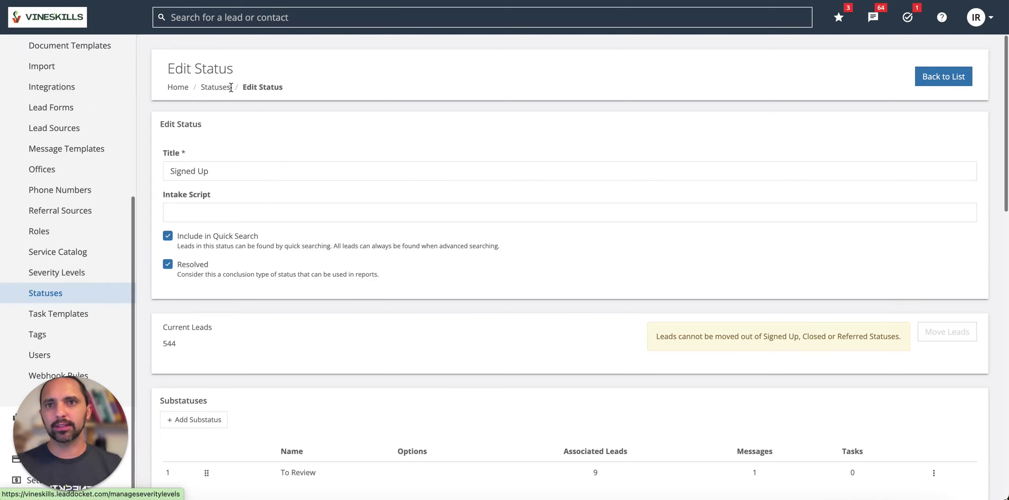
pyautogui.click(285, 128)
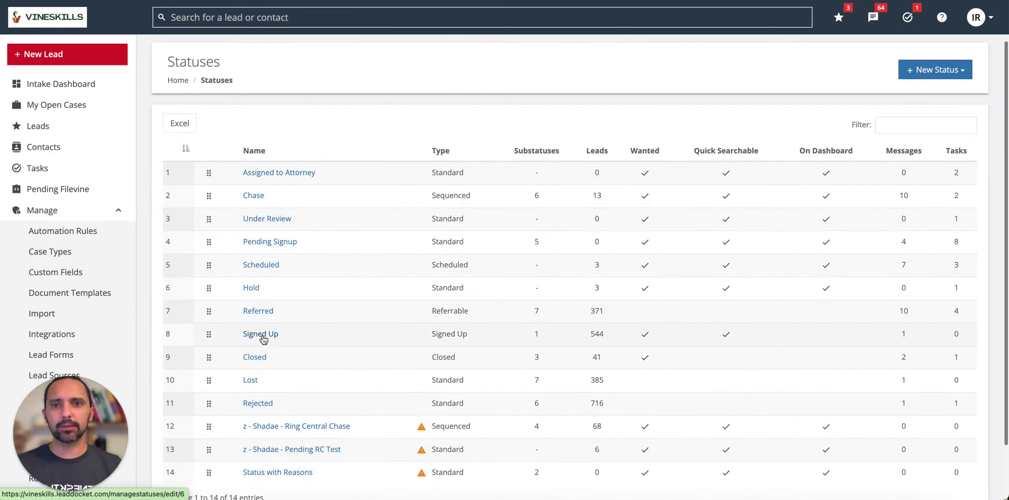
pyautogui.click(260, 334)
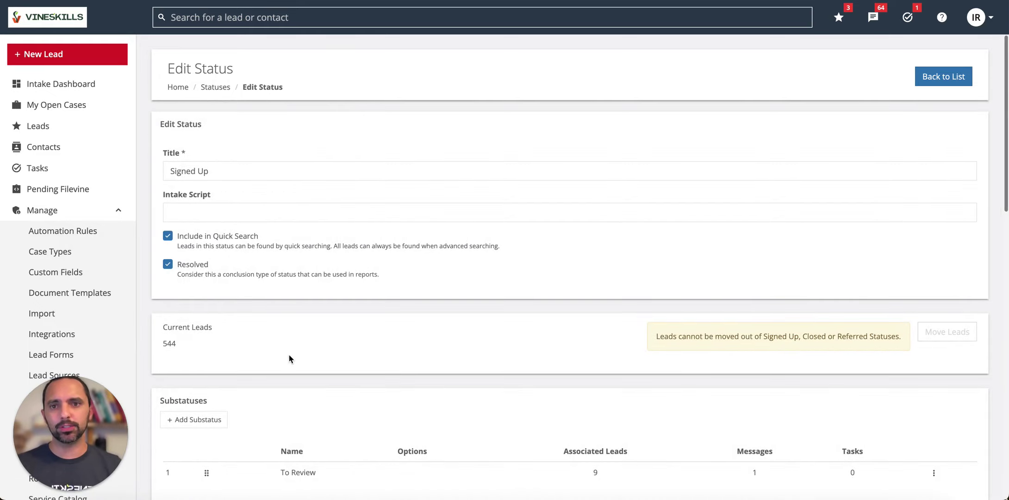
# Step: Start a new rule under the Signed Up status's Required Fields
pyautogui.scroll(-4, 301, 345)
pyautogui.scroll(-6, 312, 321)
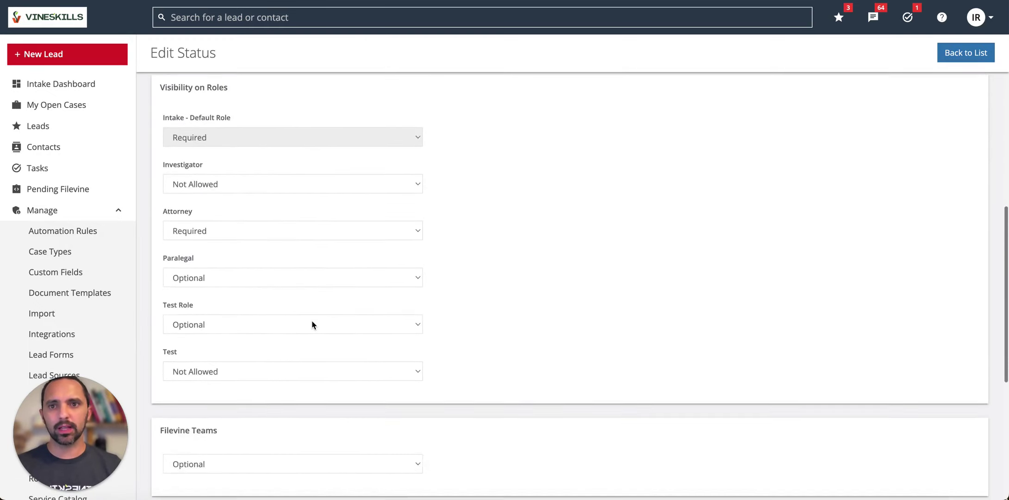
pyautogui.scroll(-7, 312, 321)
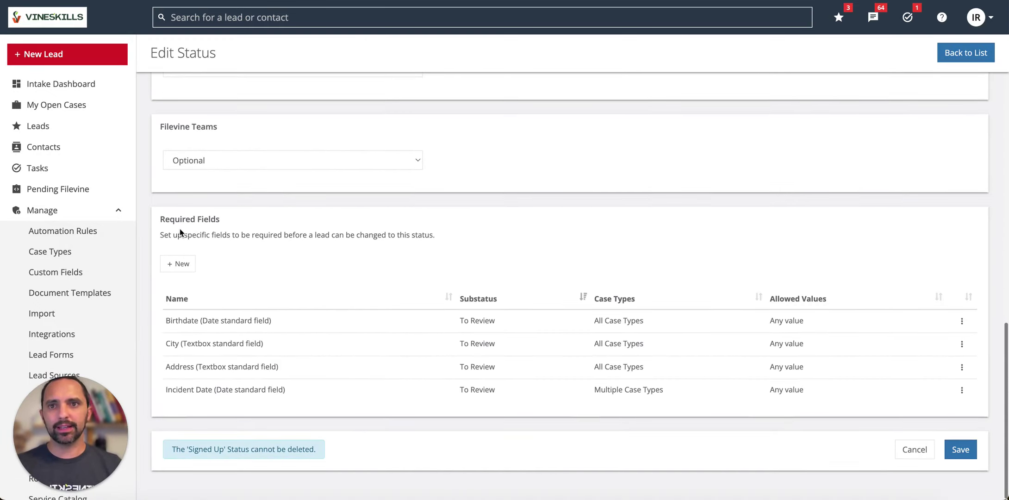
pyautogui.moveTo(160, 218); pyautogui.dragTo(244, 221)
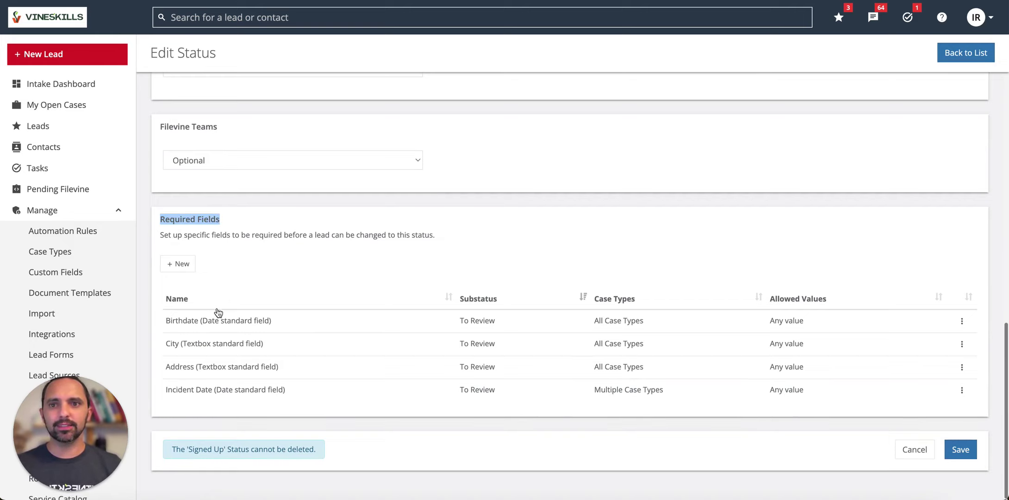
pyautogui.click(175, 265)
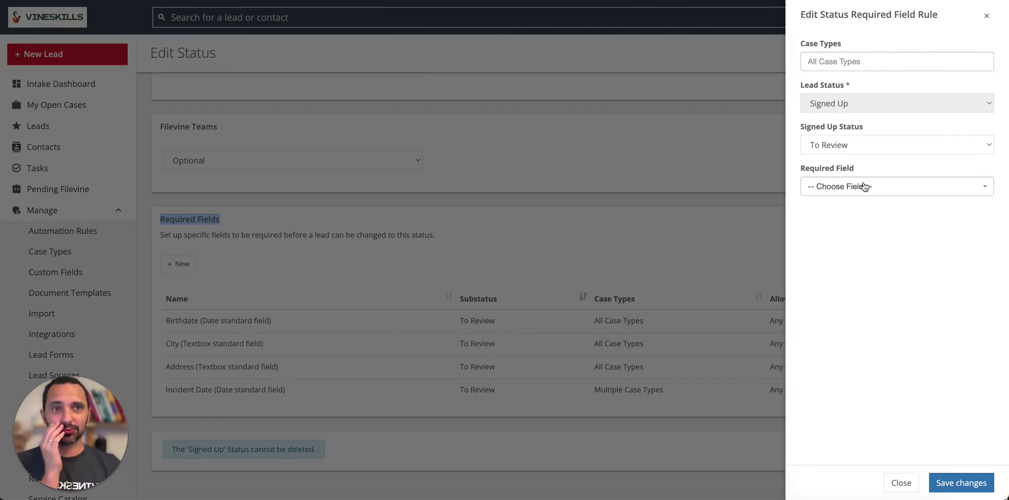
# Step: Limit the required field rule to the case types VSBP: Motor Vehicle Collision* and VSBP: Other
pyautogui.click(880, 63)
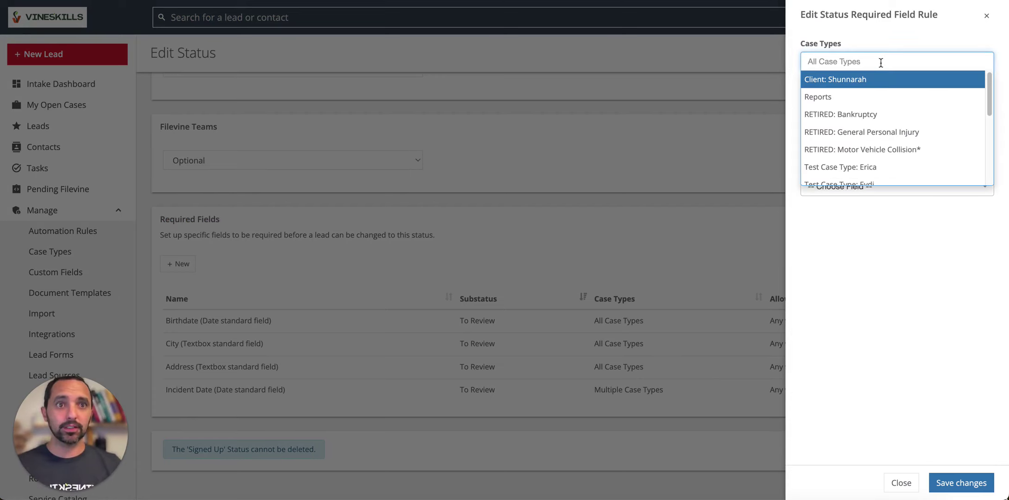
pyautogui.scroll(-5, 876, 97)
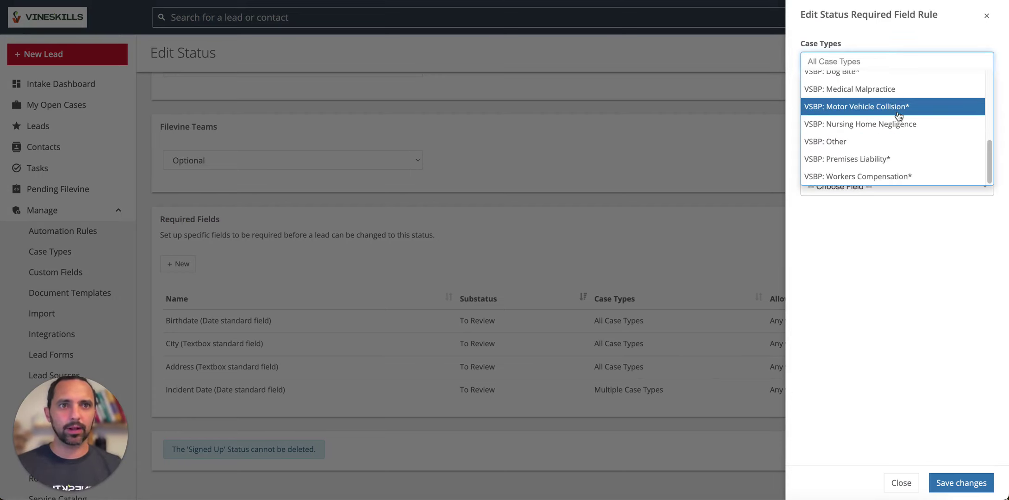
pyautogui.click(888, 107)
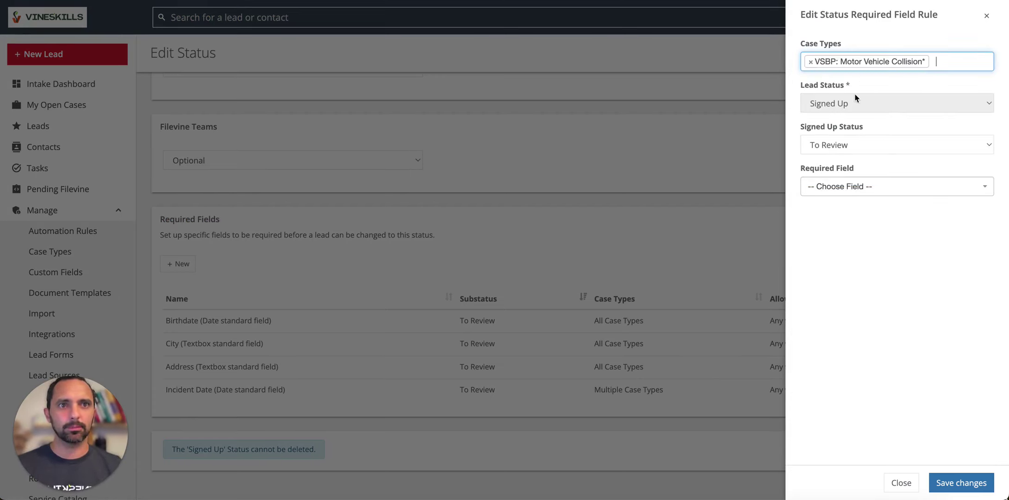
pyautogui.click(946, 59)
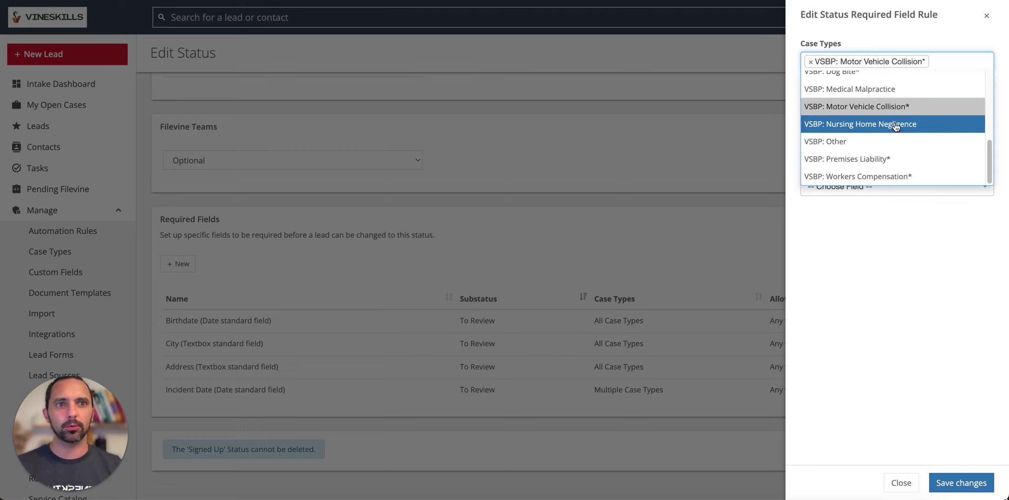
pyautogui.click(893, 141)
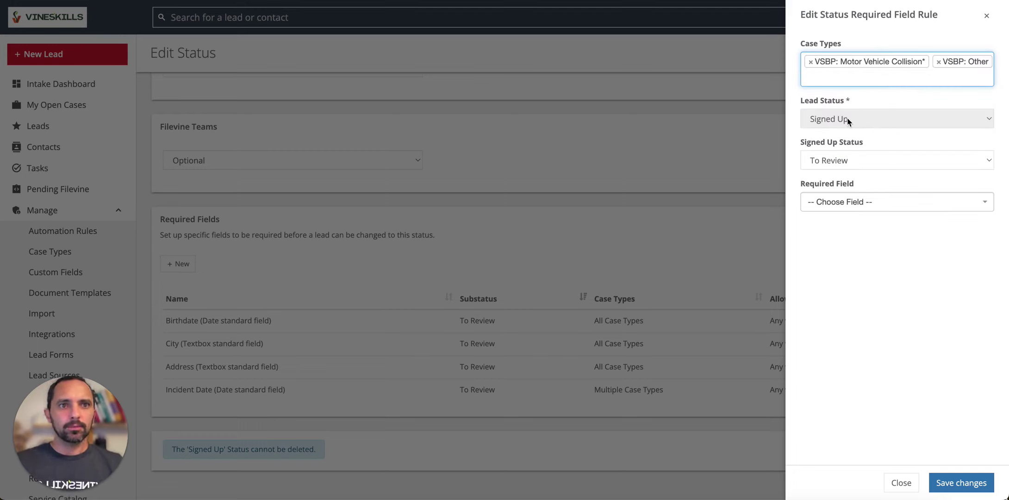
# Step: Keep the rule's Signed Up Status at To Review and make Were you injured? (Yes / No custom field) the required field
pyautogui.click(853, 165)
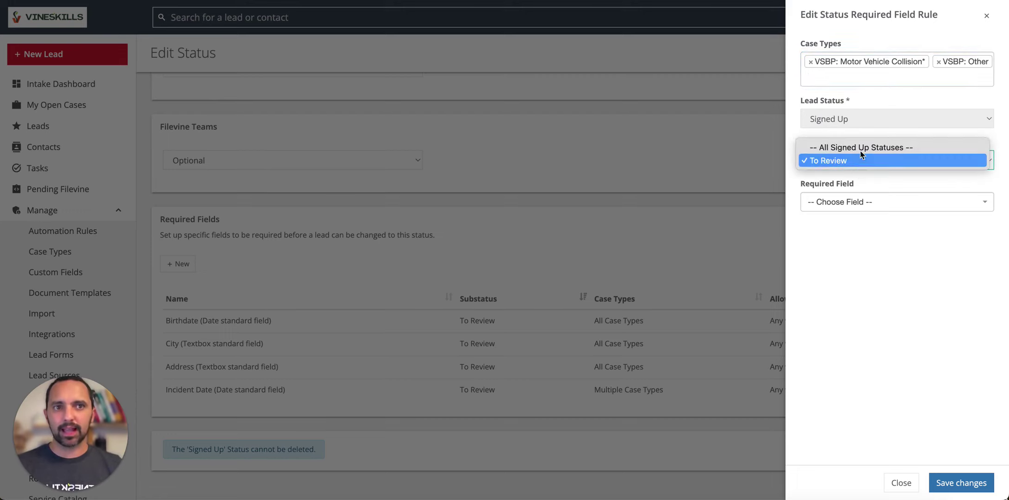
pyautogui.click(865, 204)
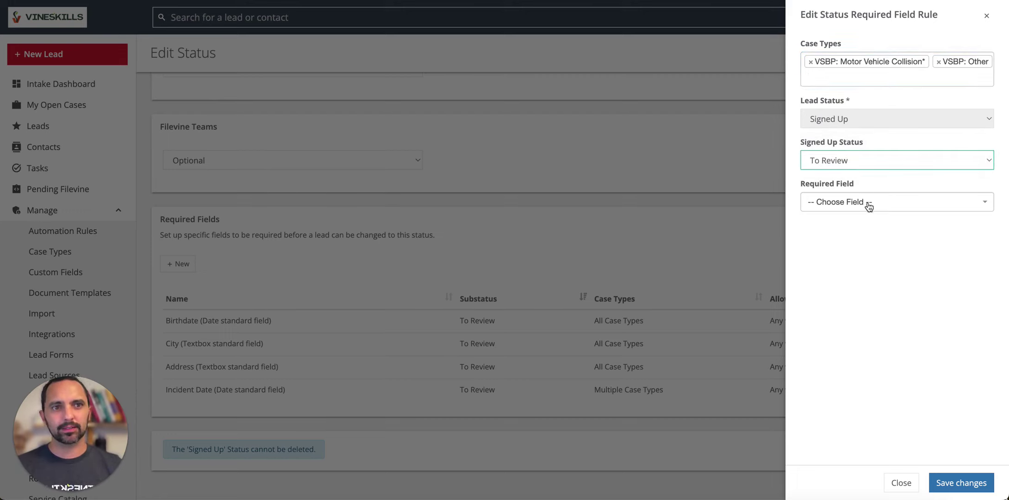
pyautogui.click(865, 204)
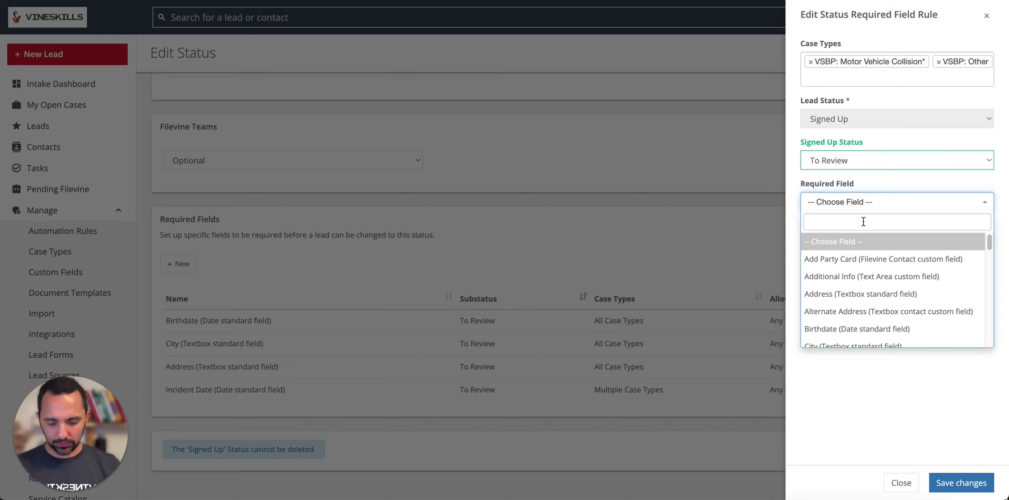
pyautogui.write('injured')
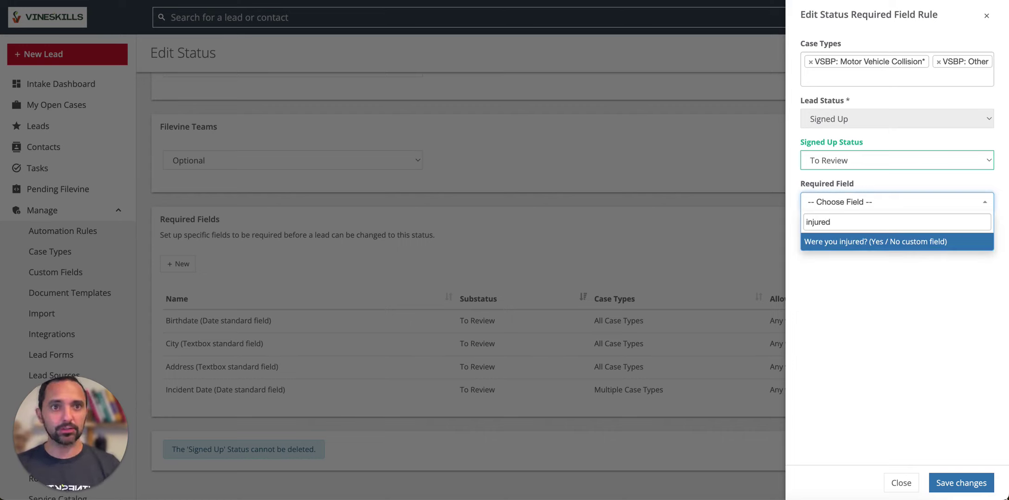
pyautogui.click(861, 248)
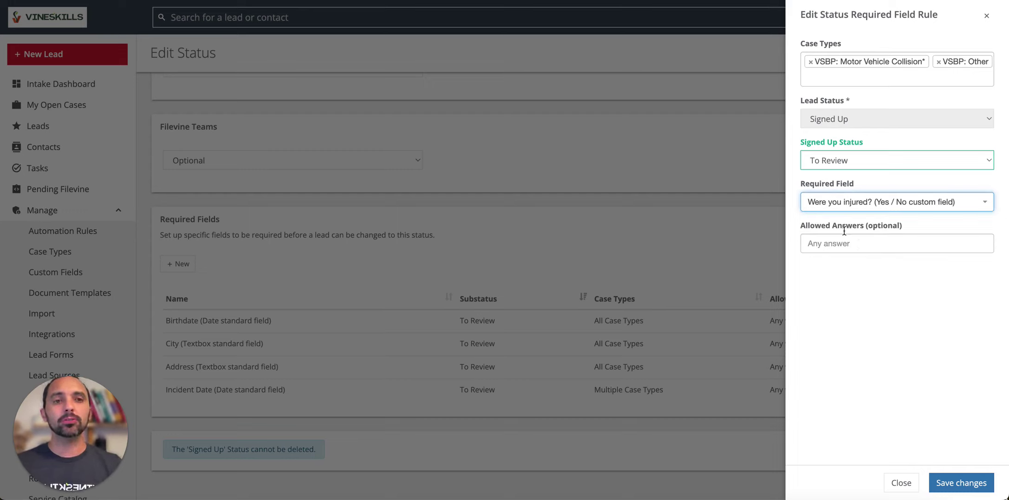
# Step: Restrict the rule's allowed answers to Yes, then save the rule and the Signed Up status
pyautogui.moveTo(803, 226); pyautogui.dragTo(907, 238)
pyautogui.click(881, 245)
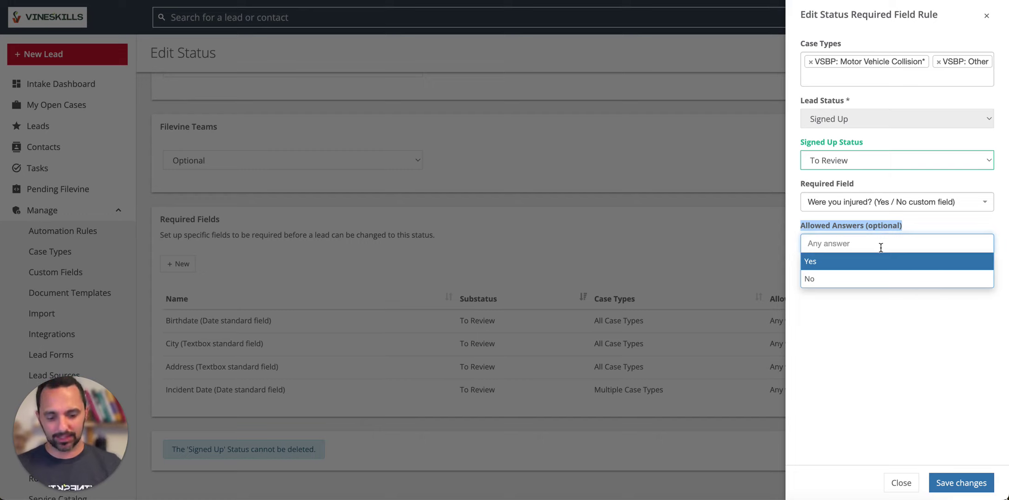
pyautogui.click(843, 262)
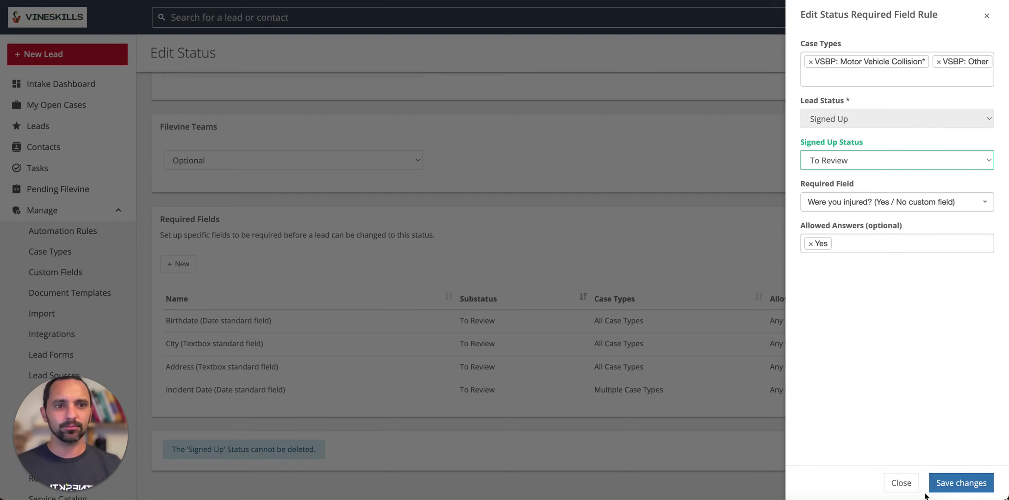
pyautogui.click(963, 482)
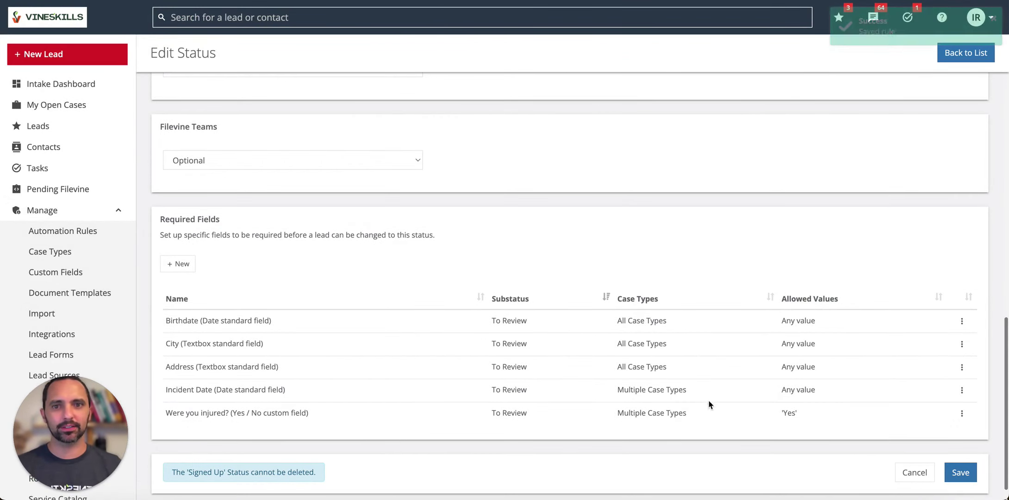
pyautogui.click(962, 476)
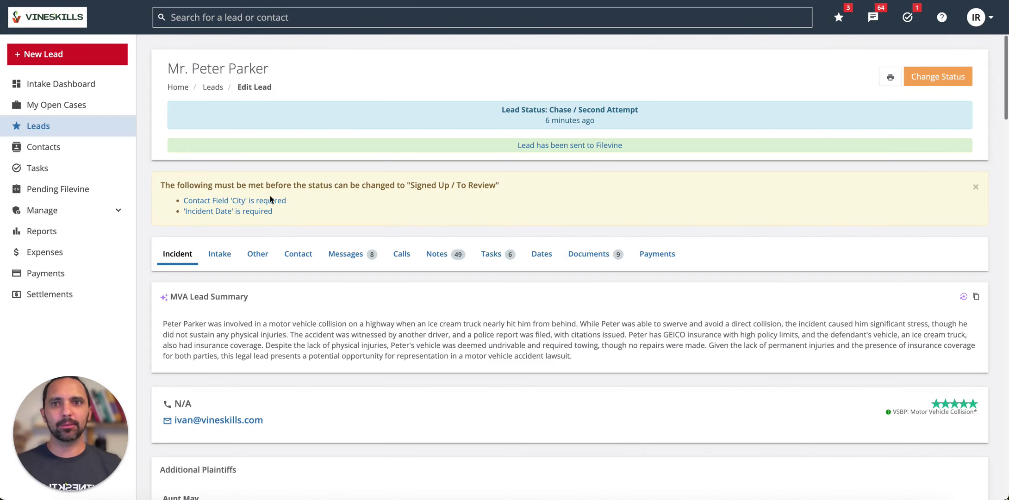
# Step: Check how Were you injured? is answered in the Incident Details of the motor vehicle collision lead
pyautogui.click(940, 81)
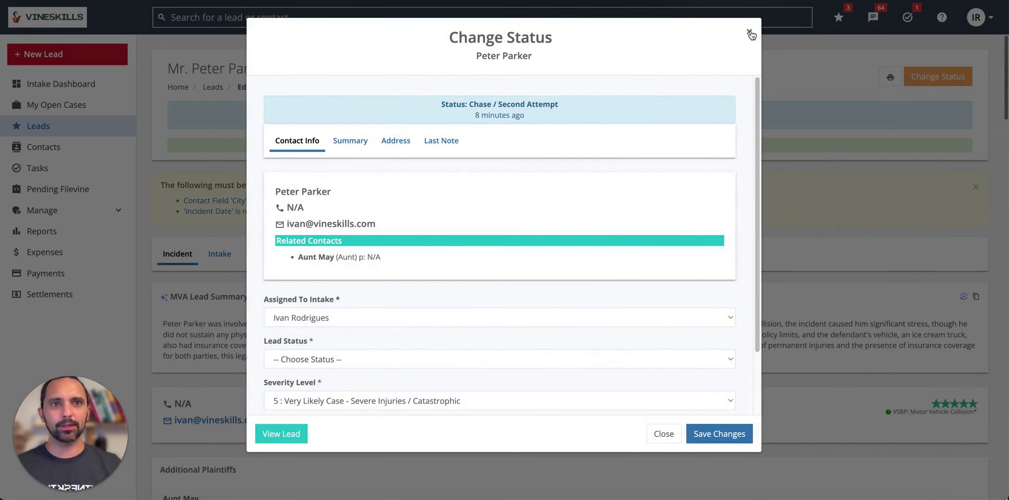
pyautogui.click(749, 32)
pyautogui.scroll(-7, 735, 250)
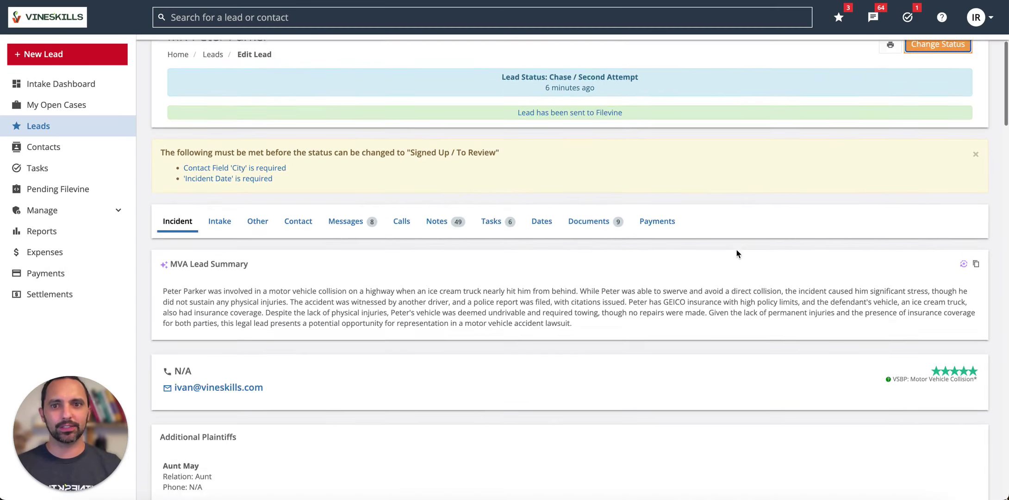
pyautogui.scroll(-6, 731, 263)
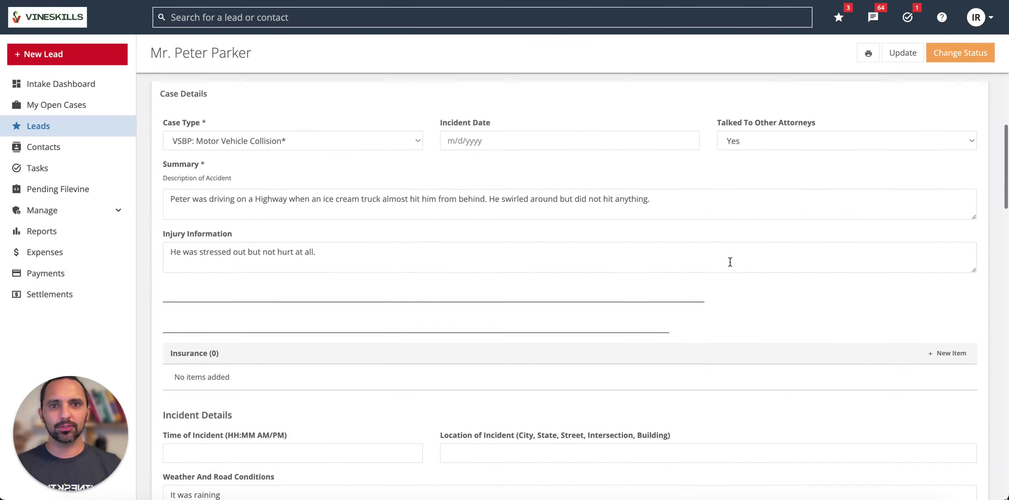
pyautogui.scroll(-5, 730, 264)
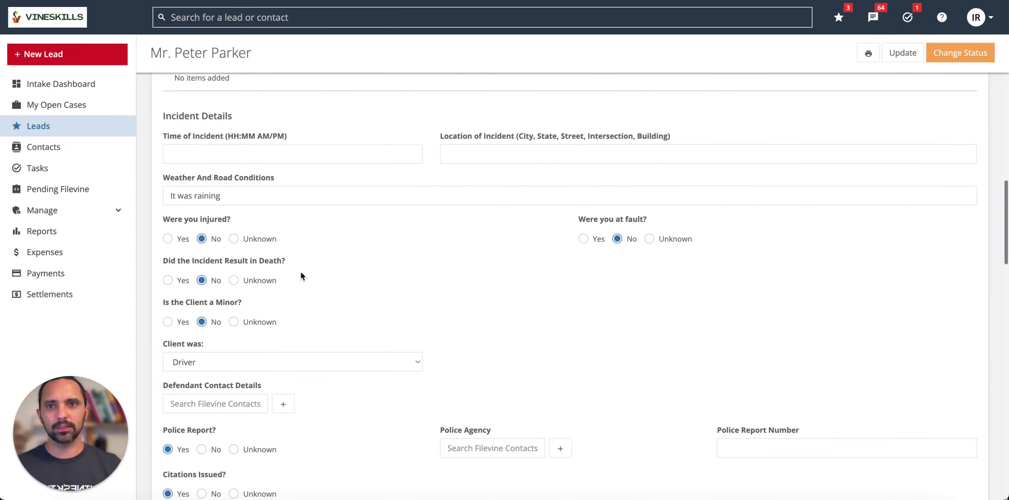
pyautogui.scroll(15, 204, 232)
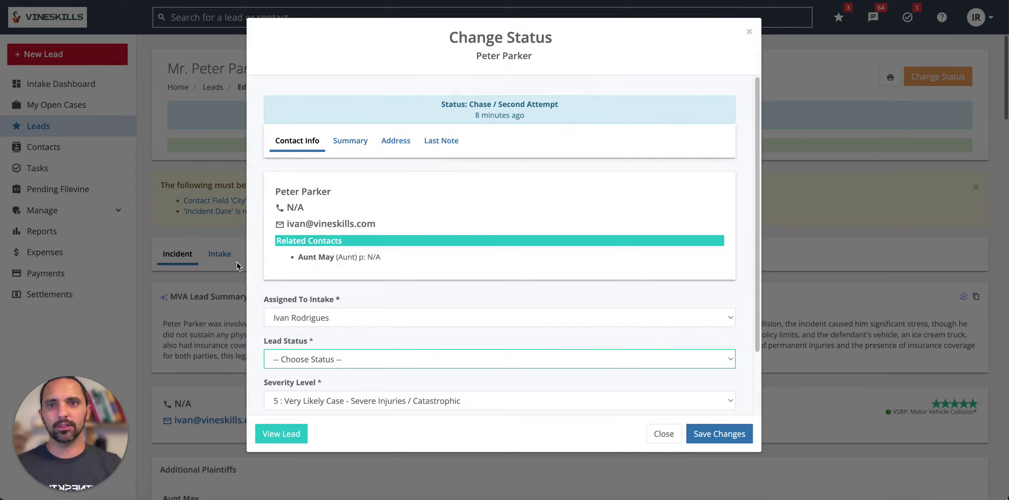
# Step: Try to change the lead's status to Signed Up / To Review, review the listed requirements, and close the status change
pyautogui.click(336, 360)
pyautogui.click(324, 478)
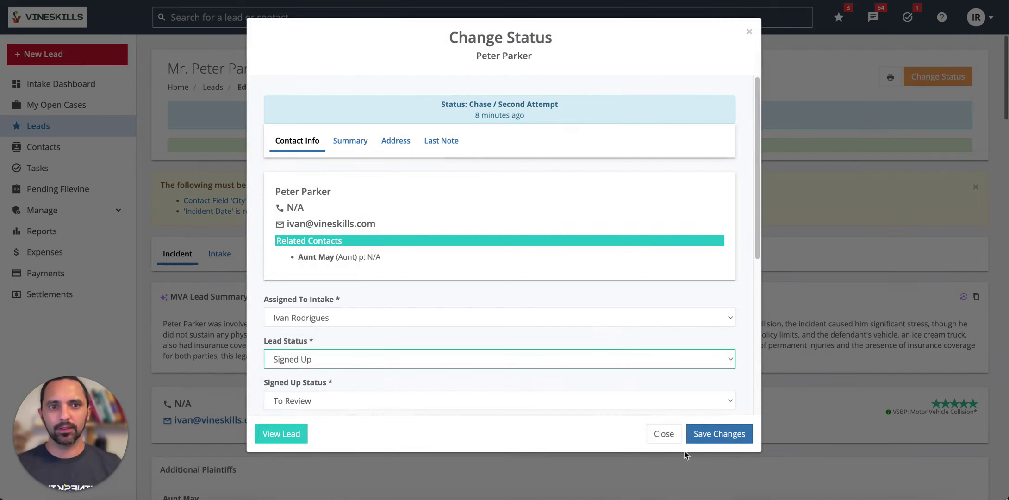
pyautogui.click(720, 435)
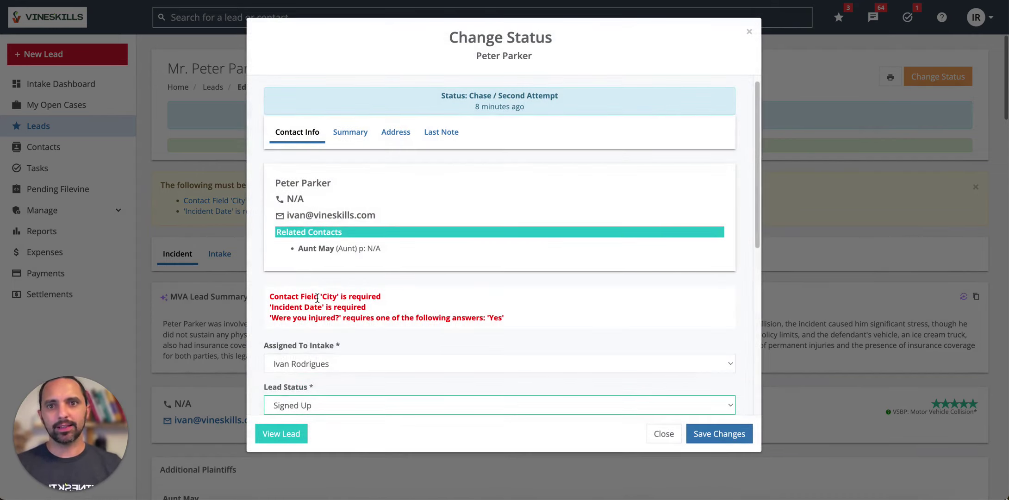
pyautogui.moveTo(279, 320); pyautogui.dragTo(369, 329)
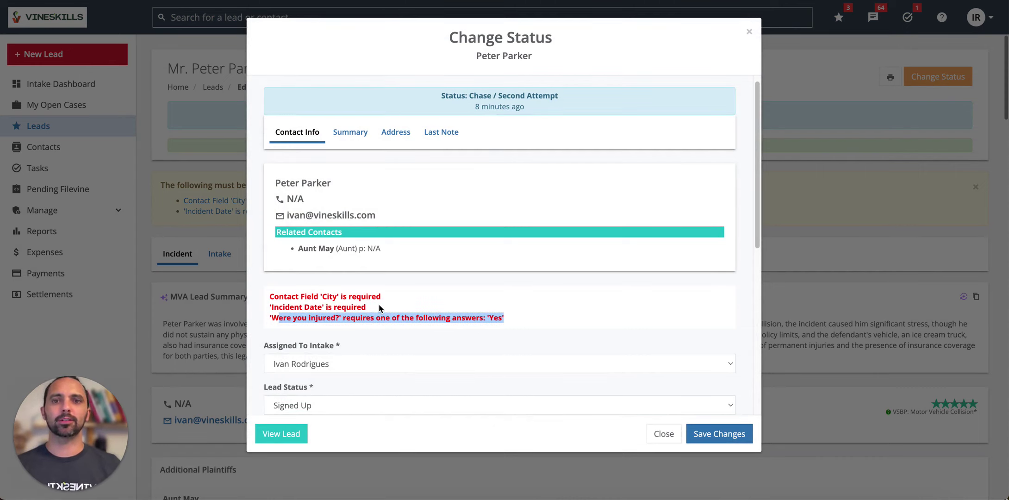
pyautogui.click(377, 306)
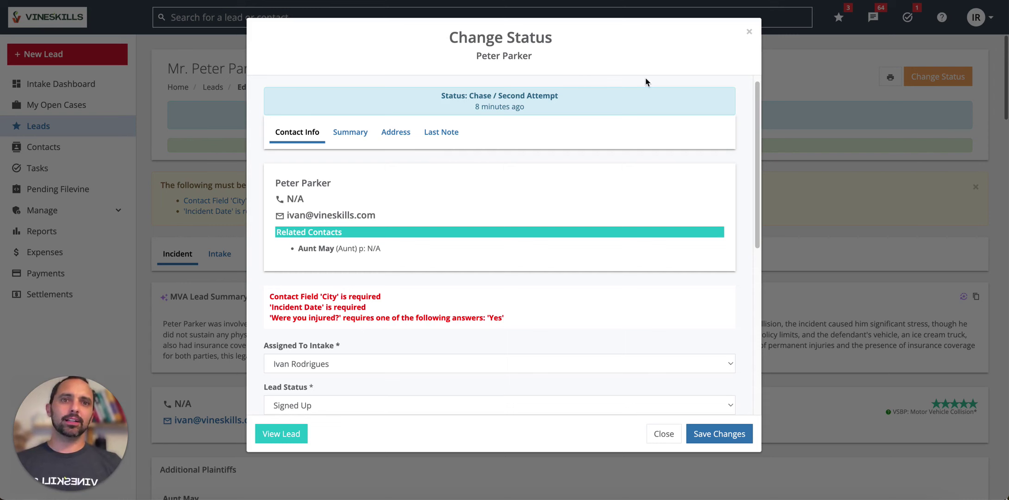
pyautogui.click(749, 32)
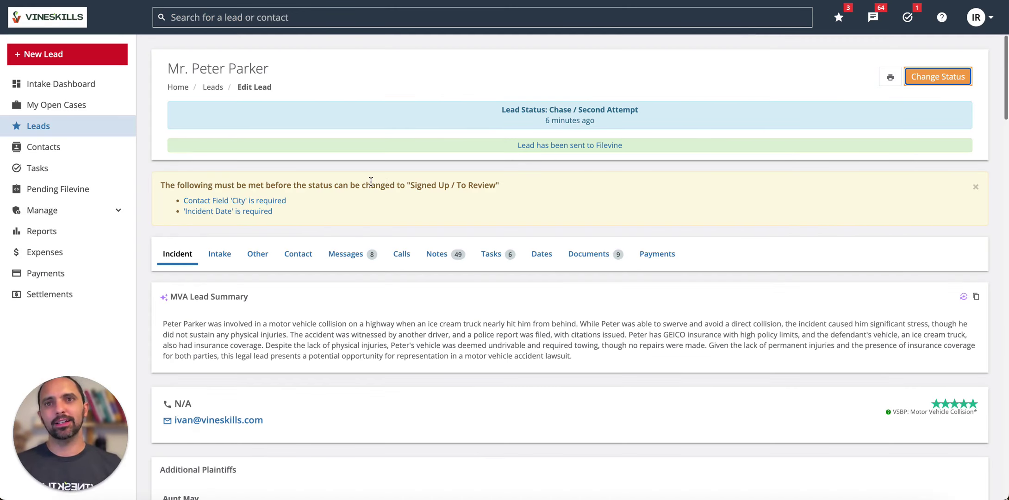